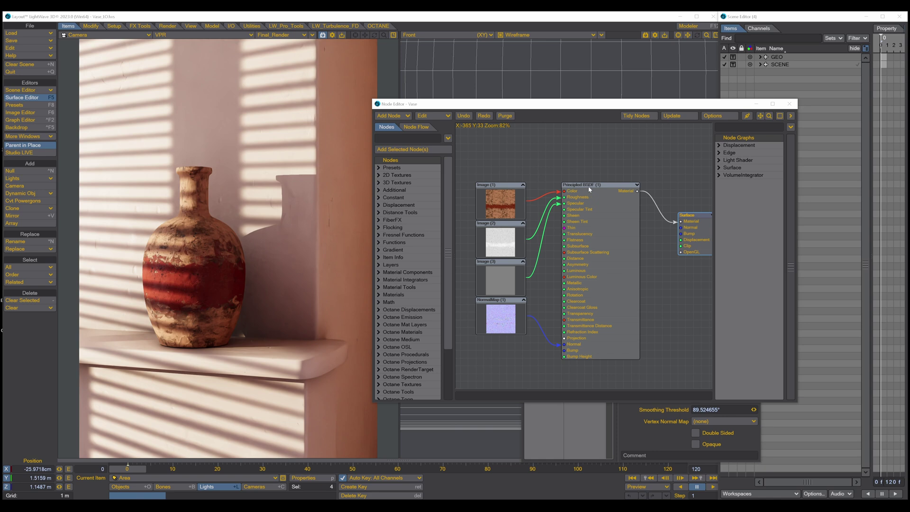
Nudge the Vase's Principled BSDF node up and slide the Node Editor left to expose the surface settings
drag(589, 189, 602, 168)
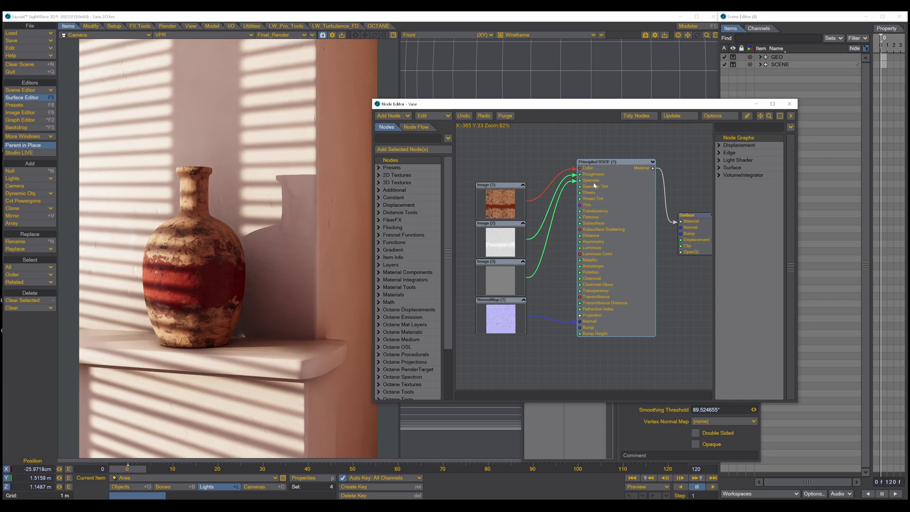
drag(643, 105, 397, 101)
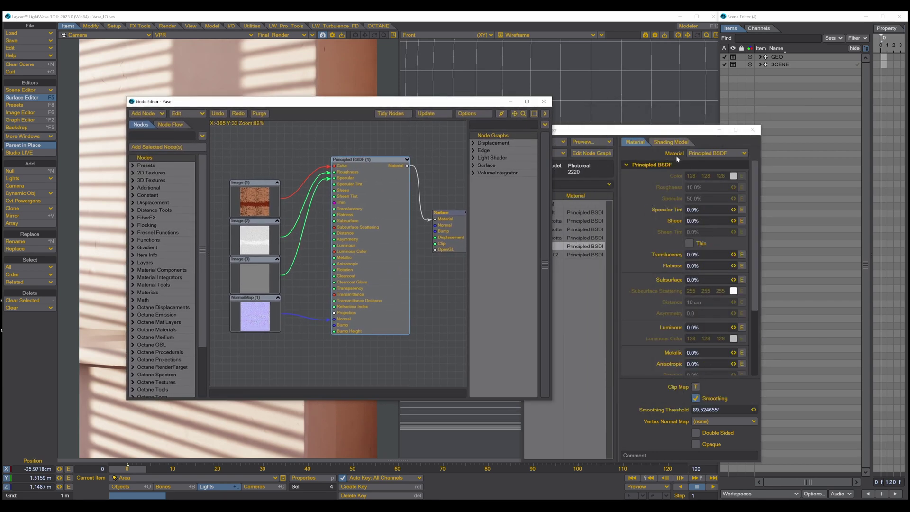
Bring the Surface Editor forward, shift it right, and keep Principled BSDF as the Vase material
click(614, 131)
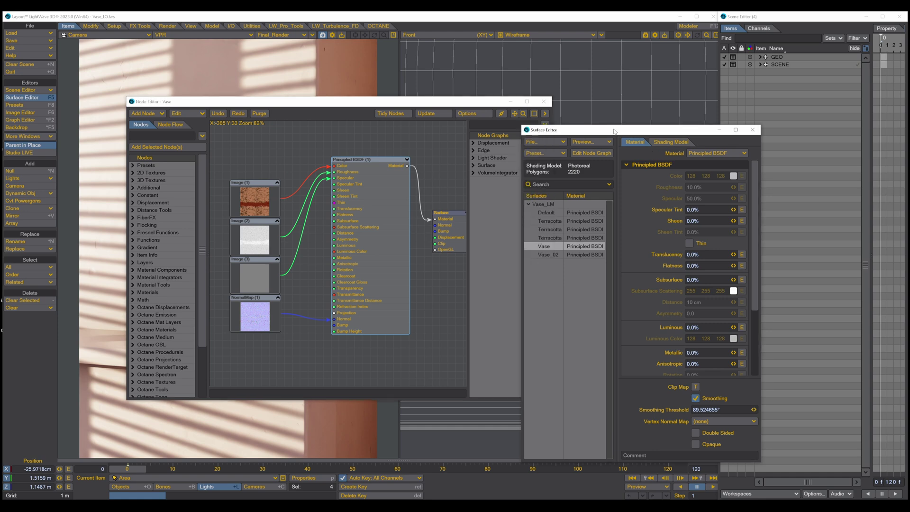
drag(614, 131, 649, 116)
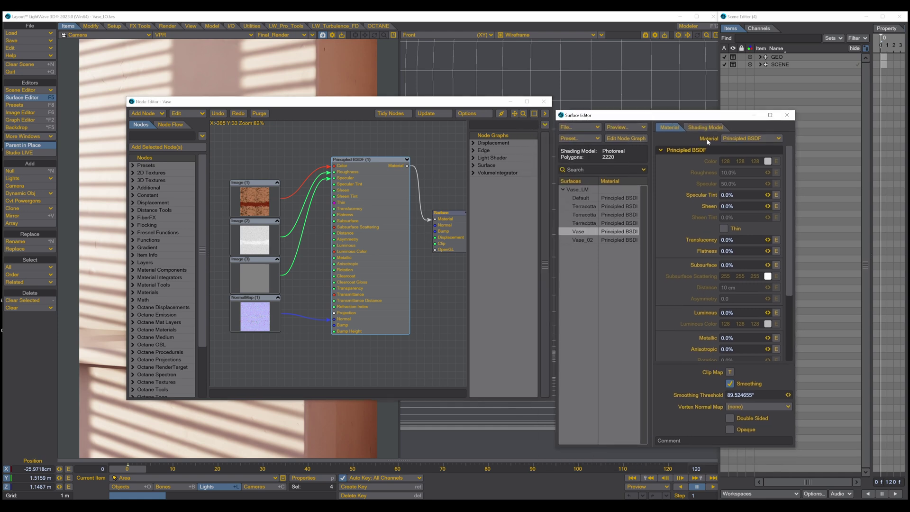
click(747, 138)
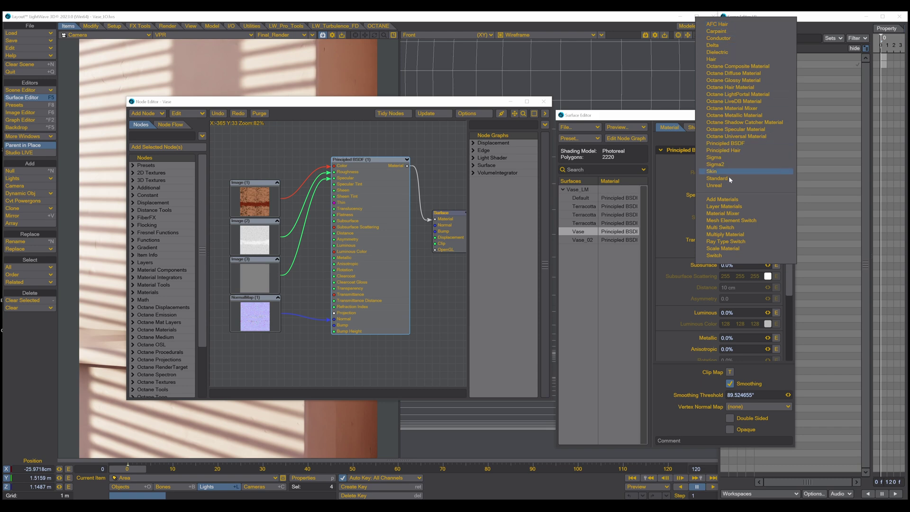
click(725, 143)
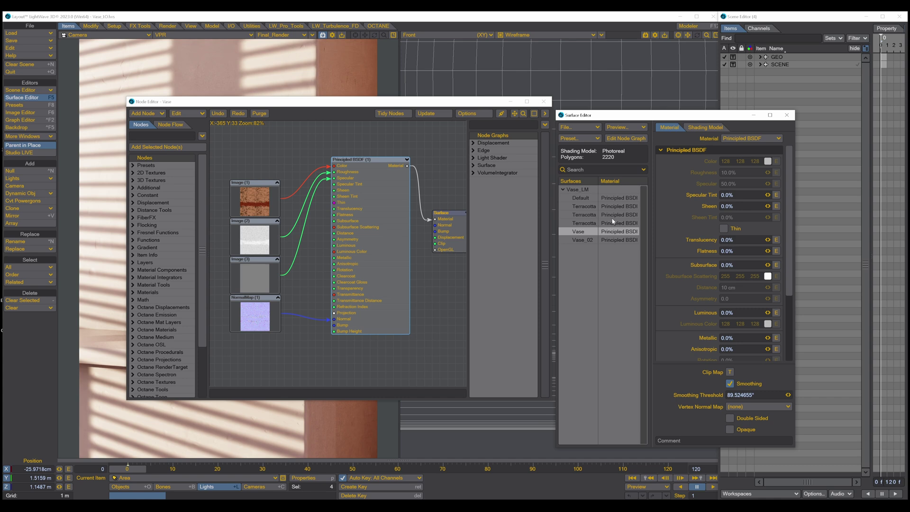
Switch the Default surface's material to Standard in its node graph and nudge the Standard node left
click(604, 201)
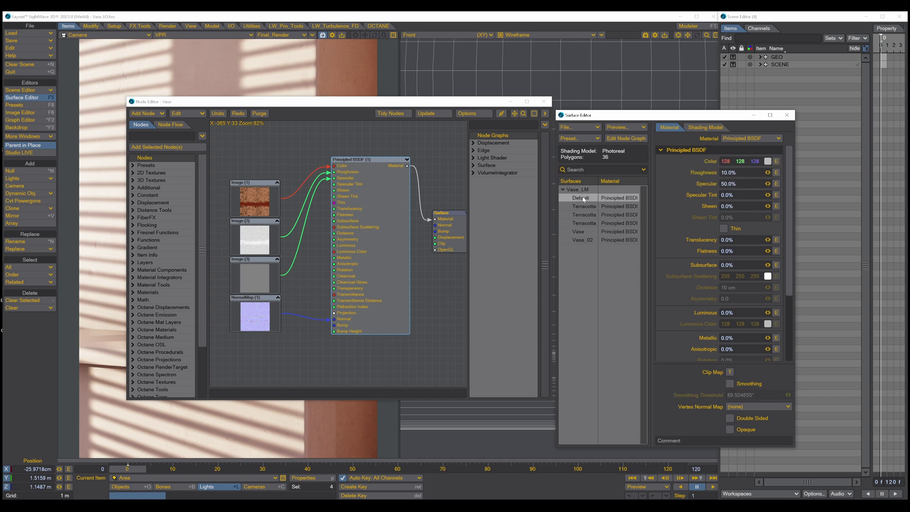
click(609, 199)
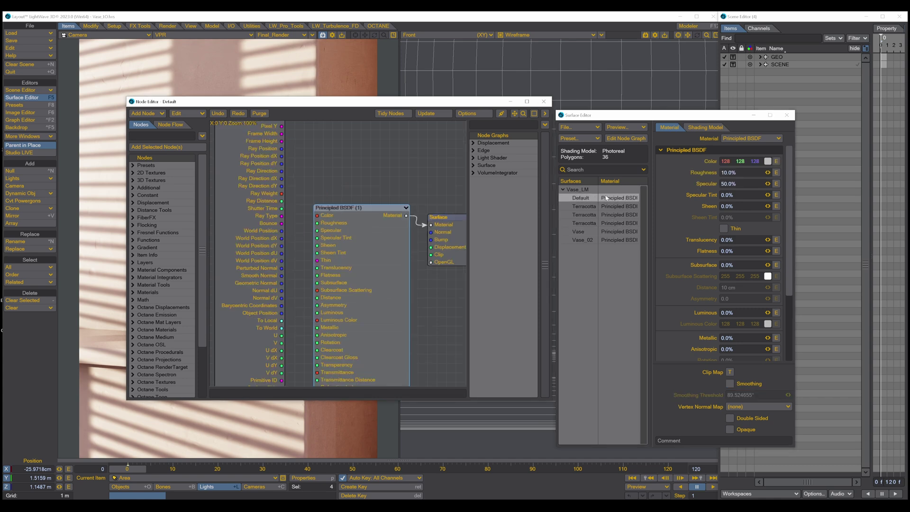
click(742, 142)
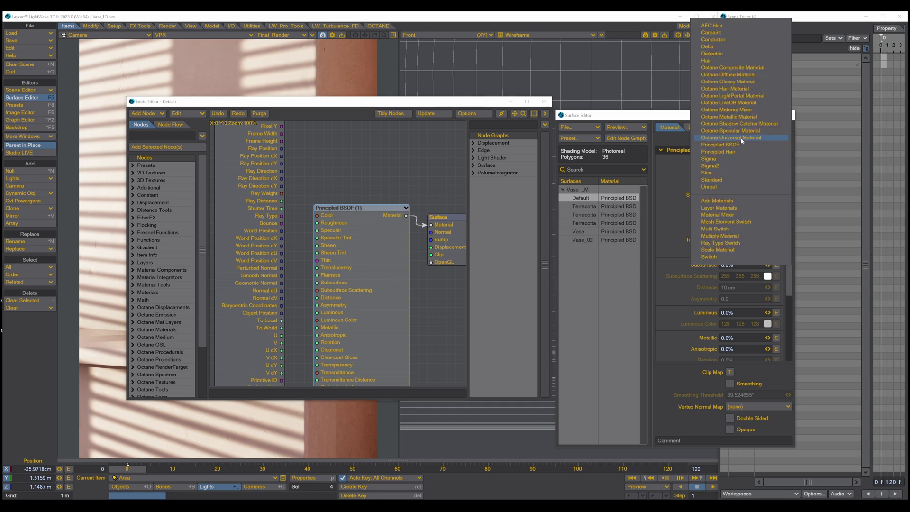
click(711, 180)
mouse_move(384, 146)
mouse_down()
mouse_move(366, 142)
mouse_move(374, 145)
mouse_up()
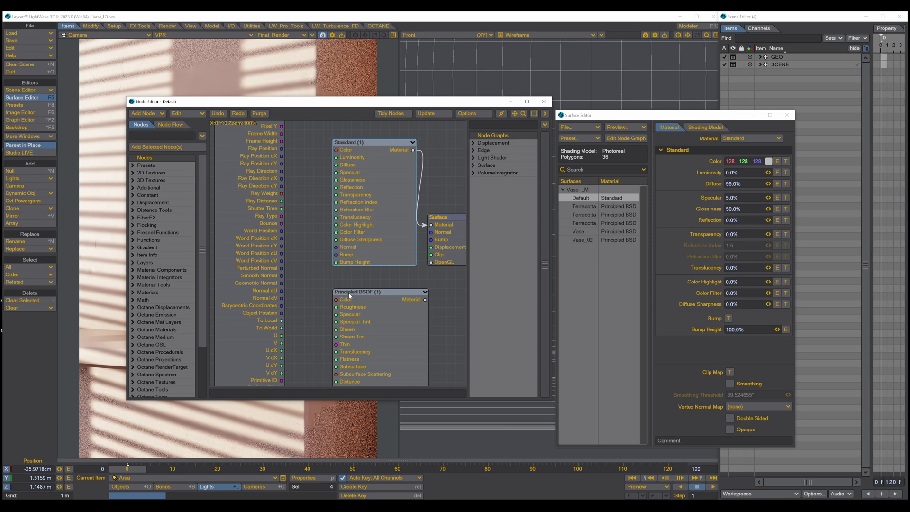
mouse_move(365, 145)
mouse_down()
mouse_move(376, 145)
mouse_move(354, 145)
mouse_up()
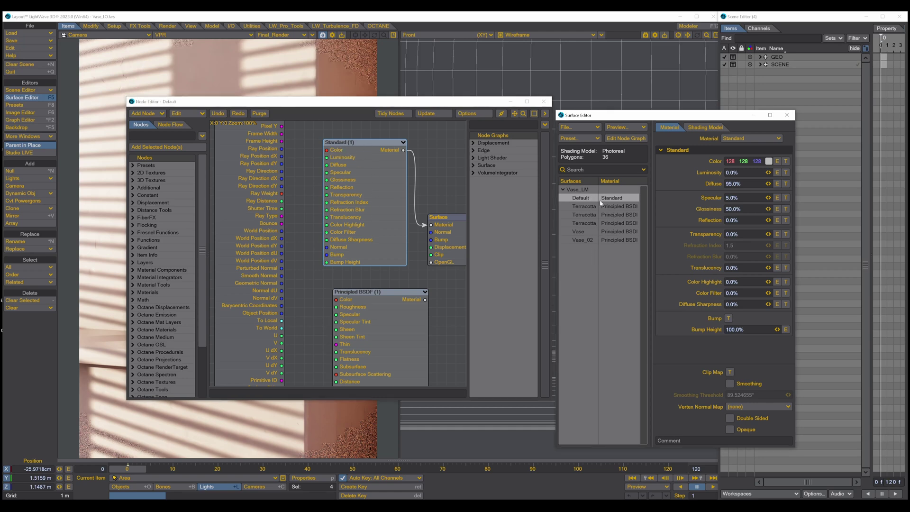
Return the Default surface to Principled BSDF, place its node beside Surface, and collapse the Standard node
click(738, 138)
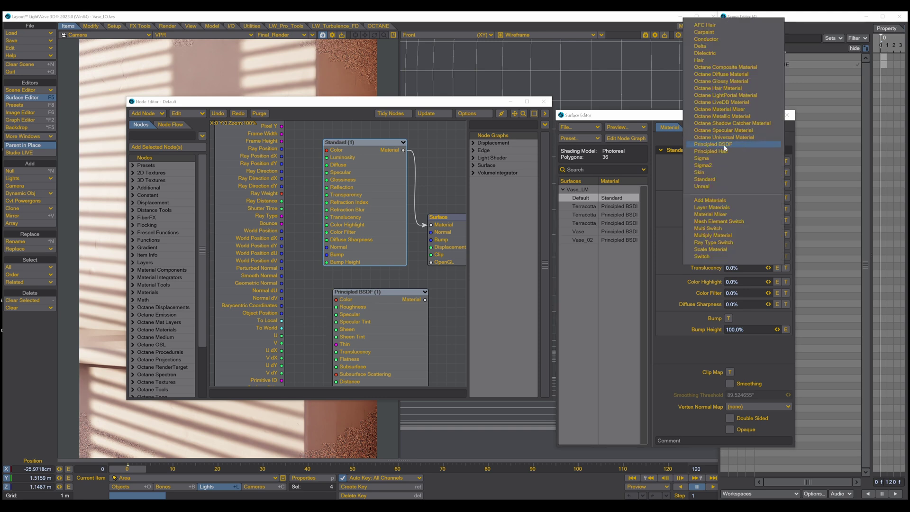
click(711, 145)
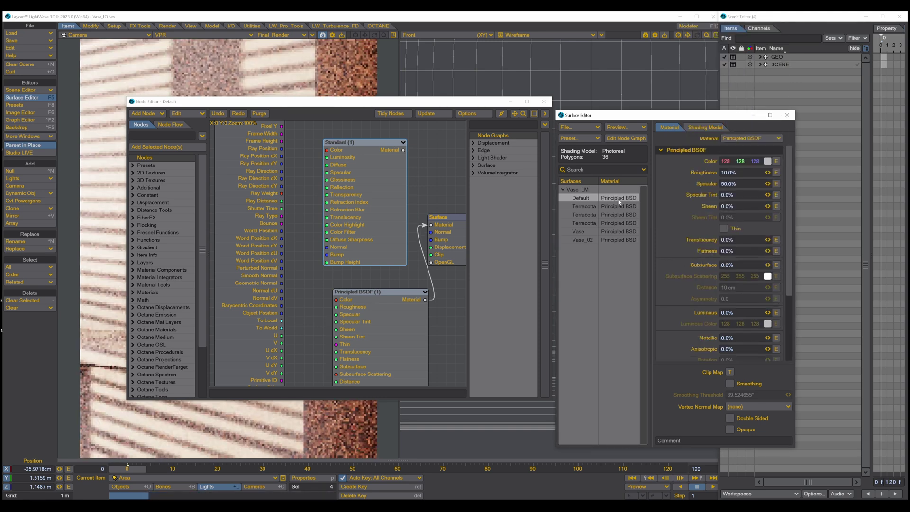
drag(368, 292, 344, 283)
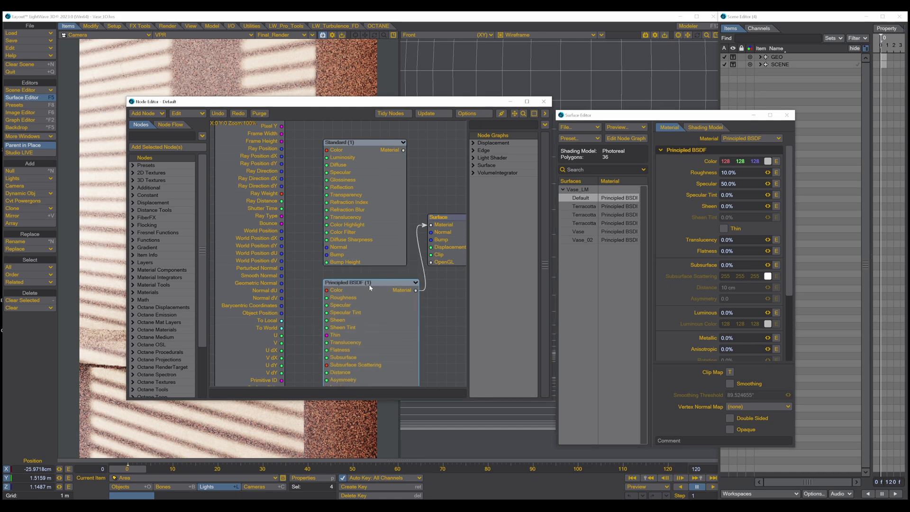
click(403, 142)
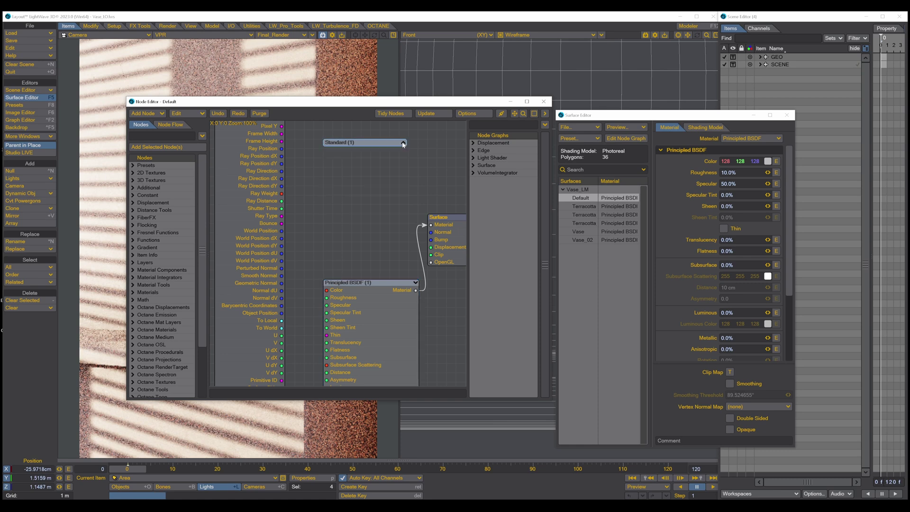
drag(373, 277, 357, 183)
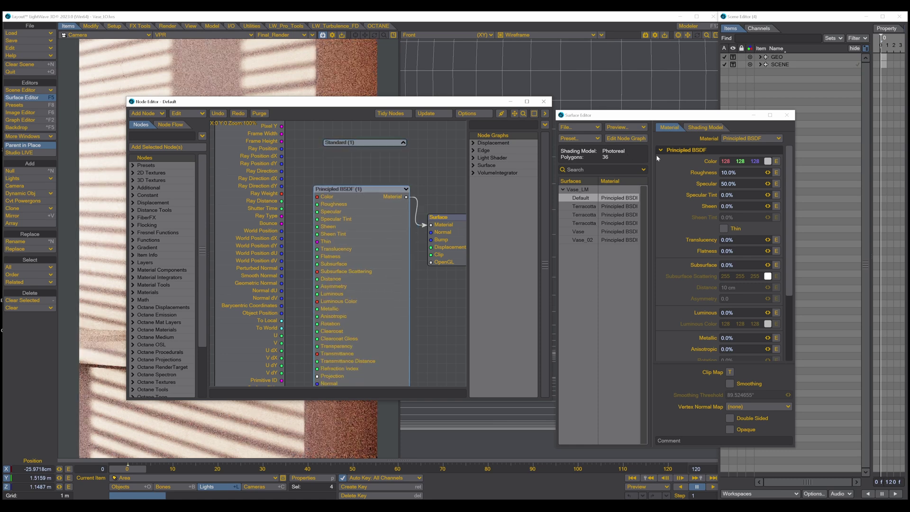
click(733, 140)
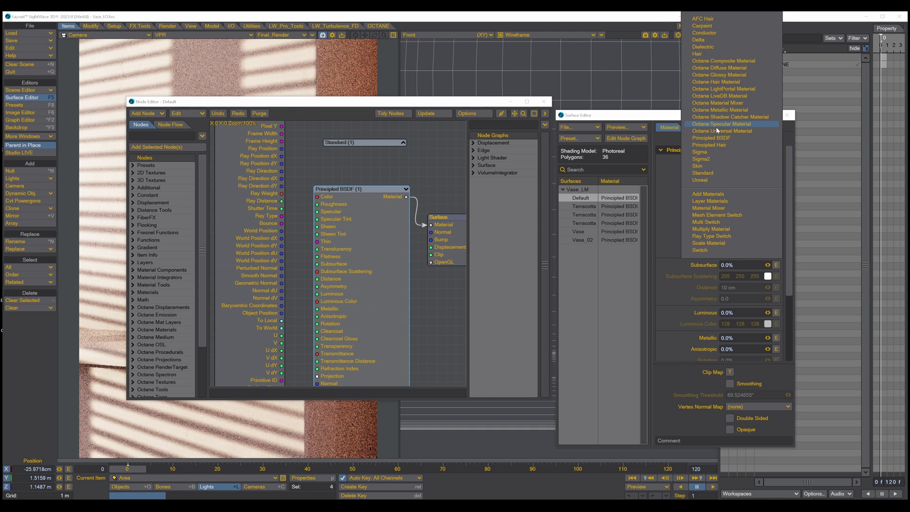
Go back to the Vase graph, spread the image and normal-map nodes apart, and reposition the Principled BSDF node
click(582, 232)
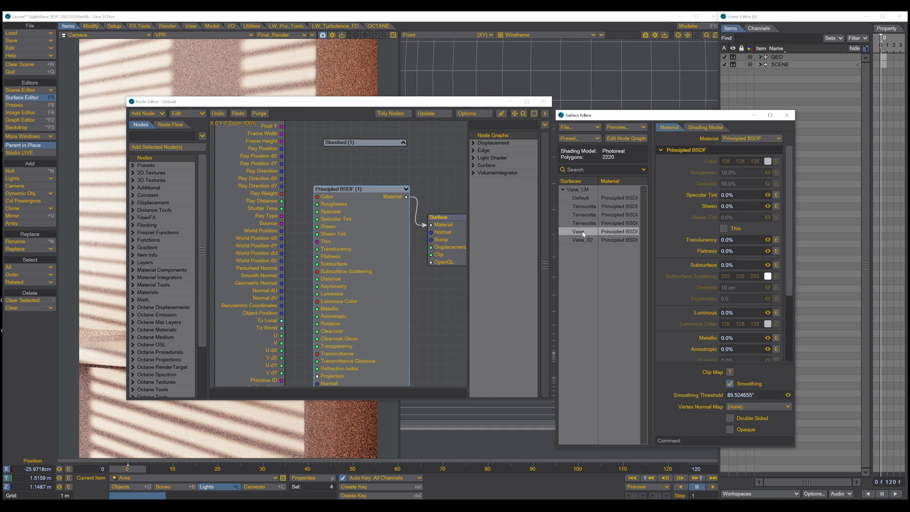
drag(387, 102, 652, 97)
drag(521, 201, 521, 162)
drag(521, 232, 523, 163)
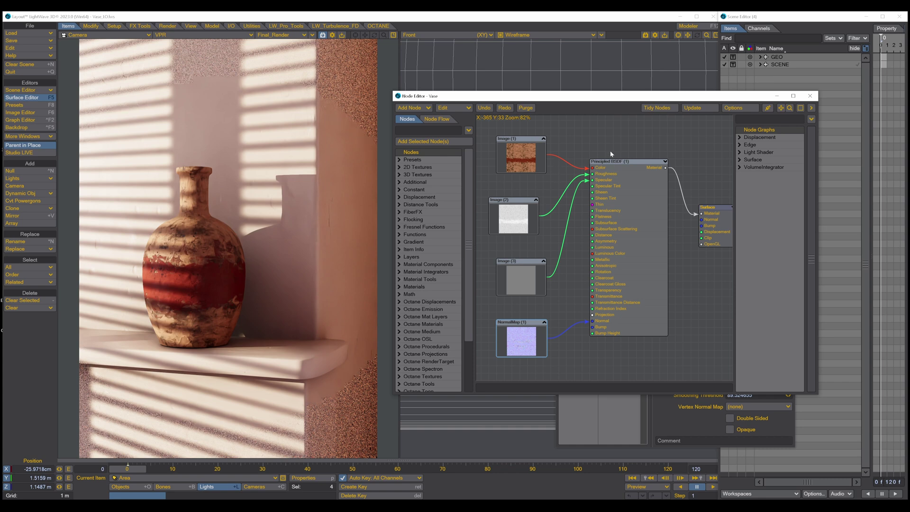
drag(615, 163, 615, 140)
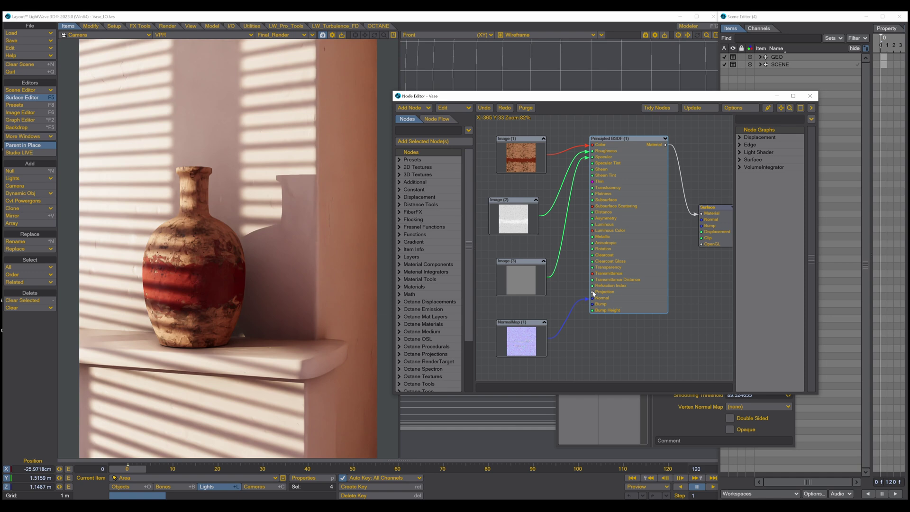
drag(605, 140, 622, 141)
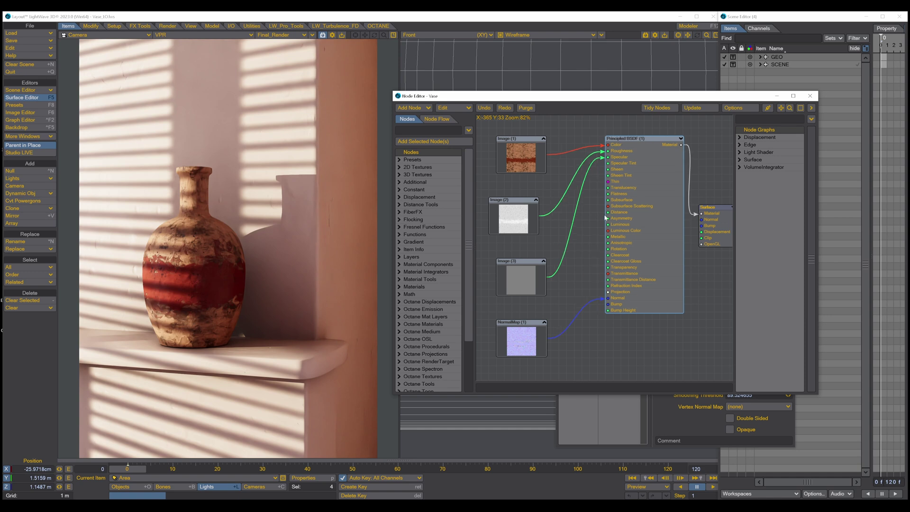
Collapse Image (1) to its preview and place the expanded Image (2) directly beneath it
click(543, 139)
drag(525, 165, 511, 141)
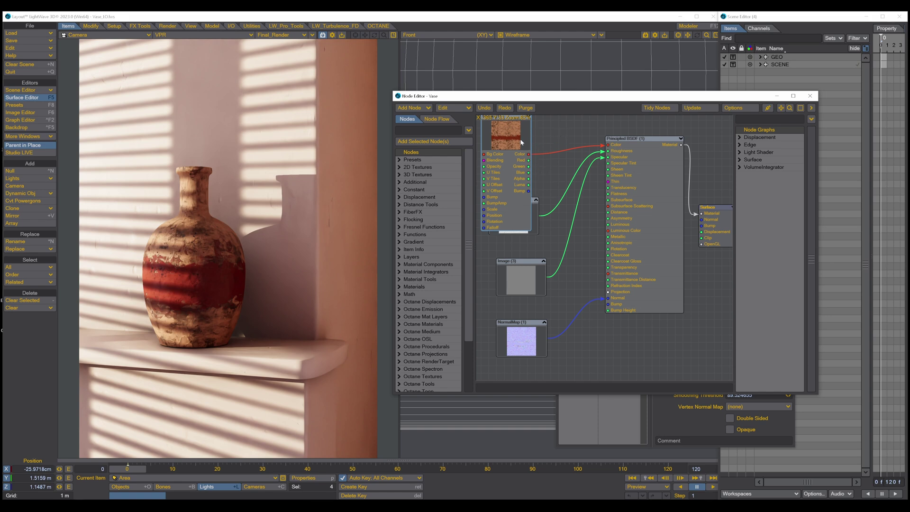
alt+drag(566, 134, 573, 161)
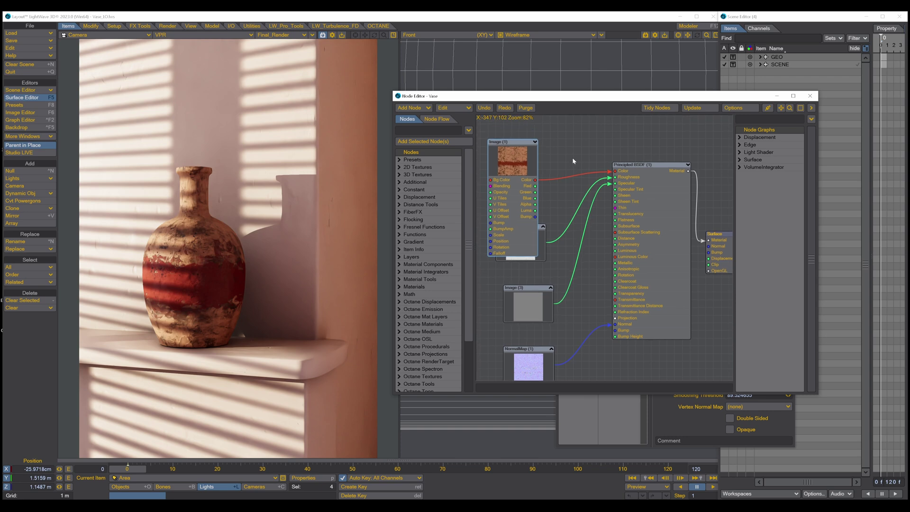
click(535, 142)
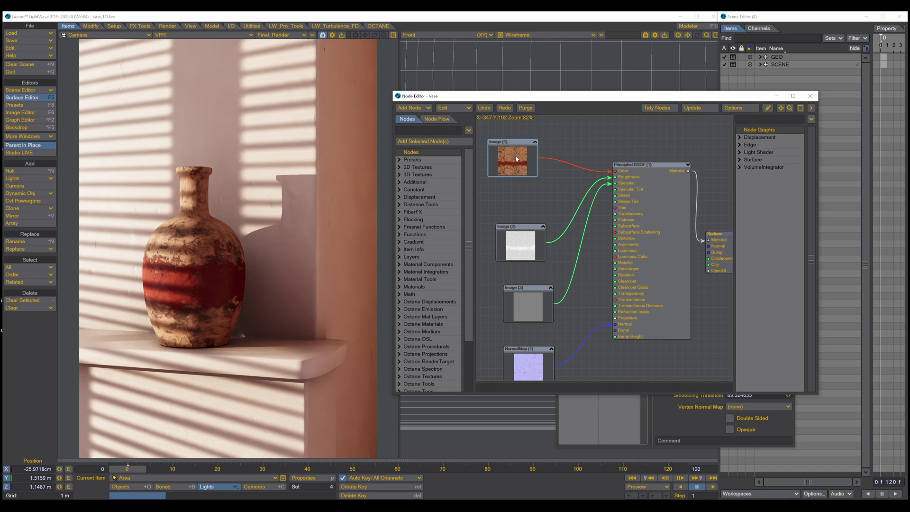
drag(522, 244, 514, 205)
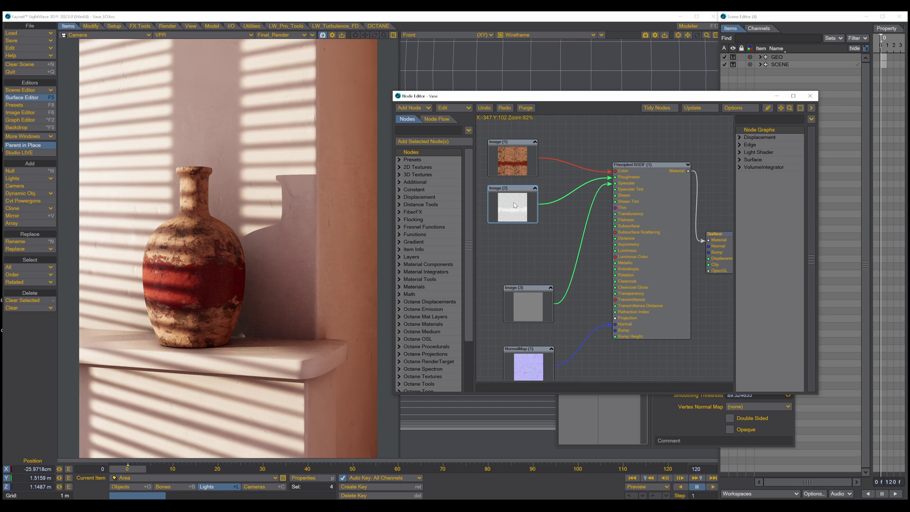
mouse_move(515, 205)
mouse_down()
mouse_move(493, 209)
mouse_move(520, 195)
mouse_move(506, 201)
mouse_up()
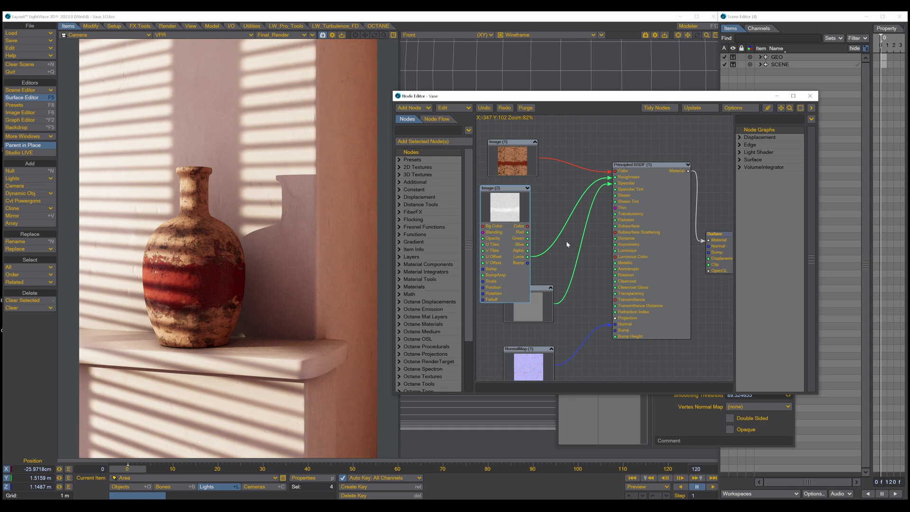
Wire Image (2)'s Luma output into the Principled BSDF Roughness input
drag(527, 226, 540, 226)
drag(563, 203, 615, 179)
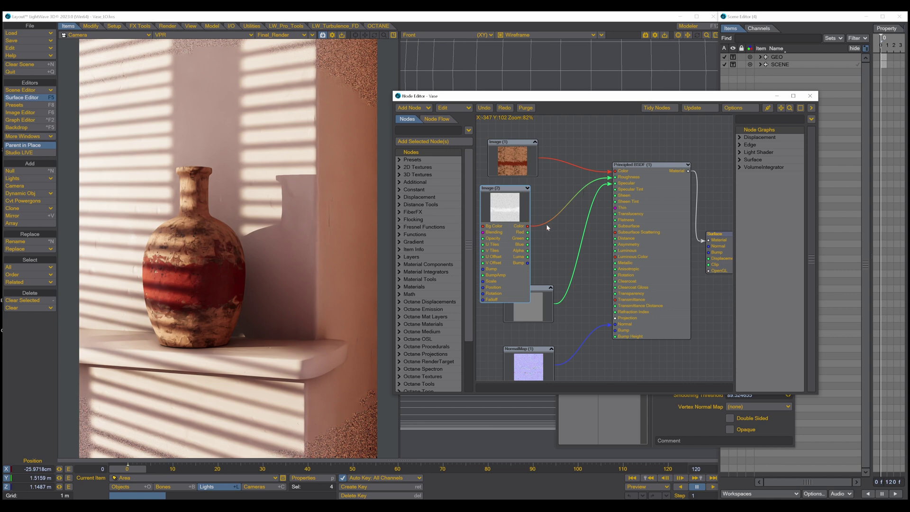
drag(527, 257, 614, 177)
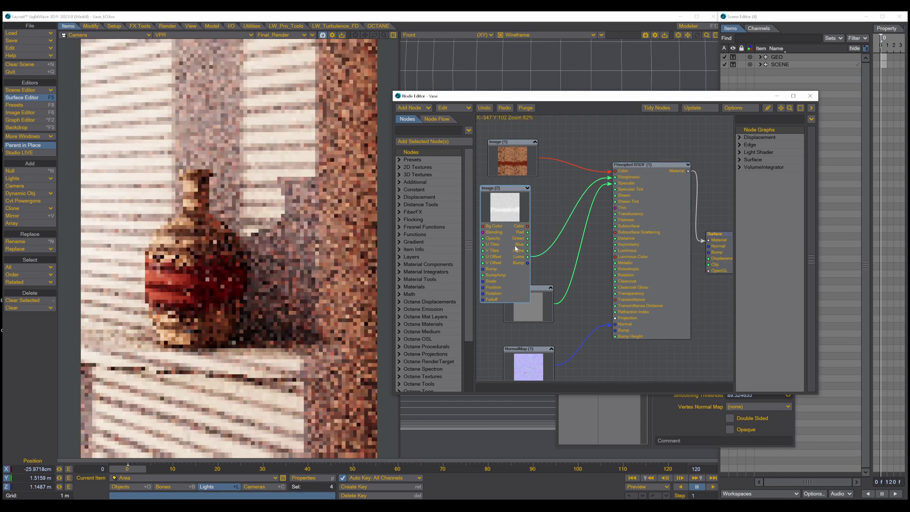
Collapse Image (2) into the column, expand NormalMap (1), and move the BSDF node left
click(526, 190)
drag(505, 188, 513, 188)
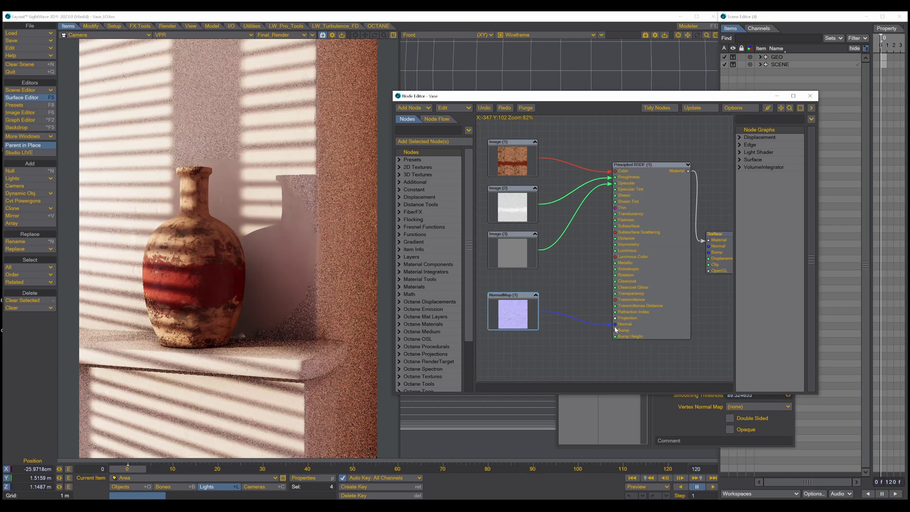
click(535, 294)
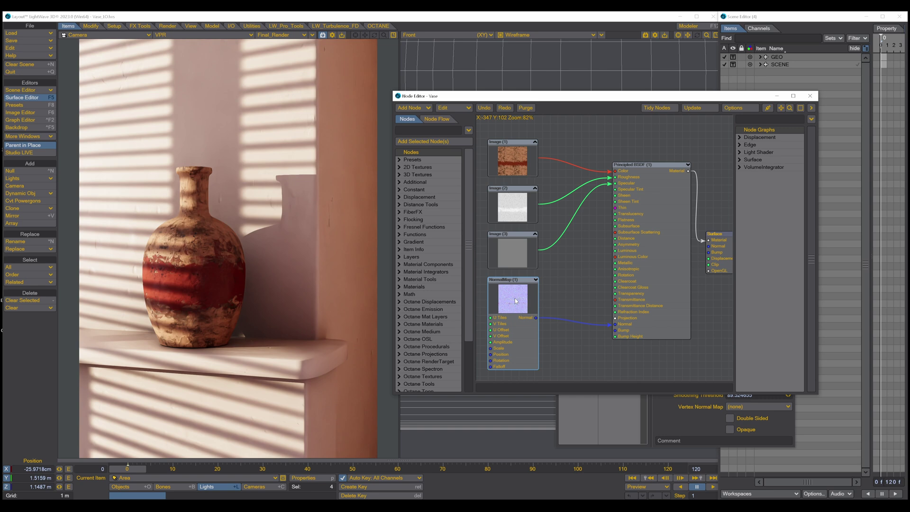
mouse_move(638, 167)
mouse_down()
mouse_move(590, 156)
mouse_move(588, 192)
mouse_up()
Unwire Image (3) and NormalMap from the BSDF and raise its Transparency to 100% for clear glass
drag(606, 324, 576, 336)
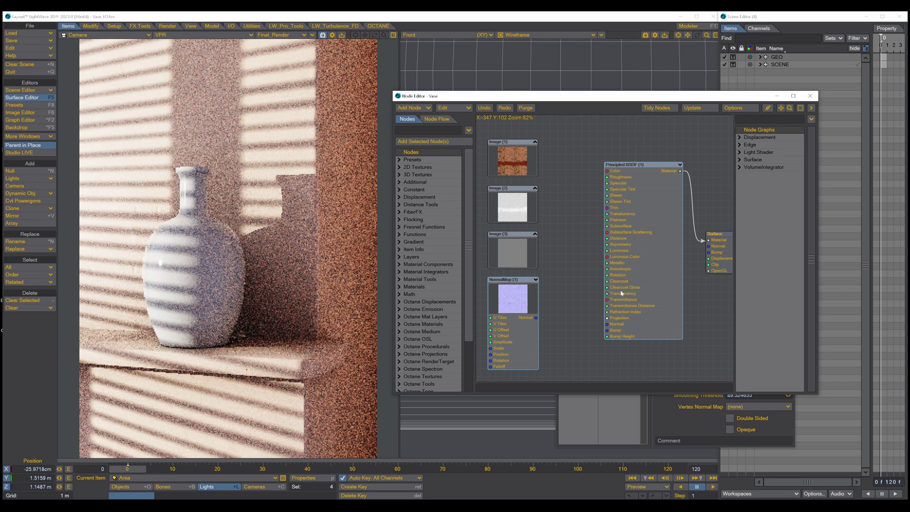
double_click(627, 166)
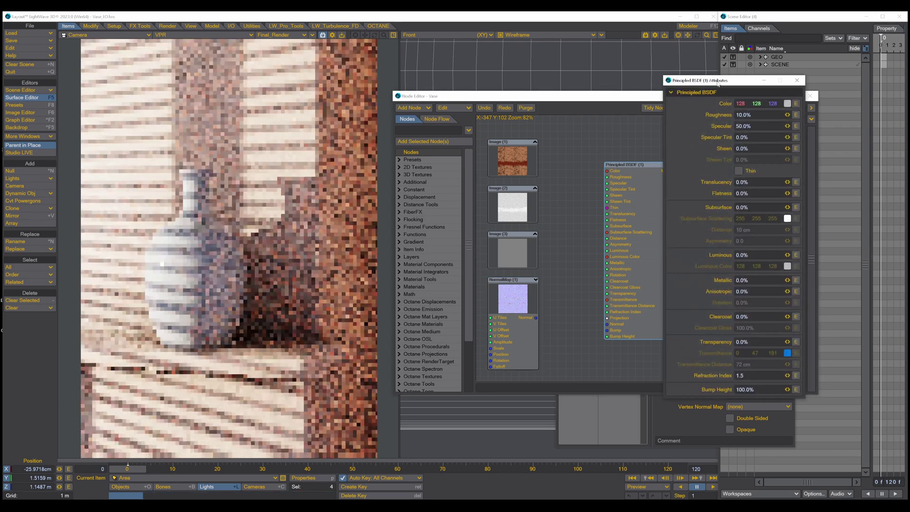
drag(712, 86, 656, 71)
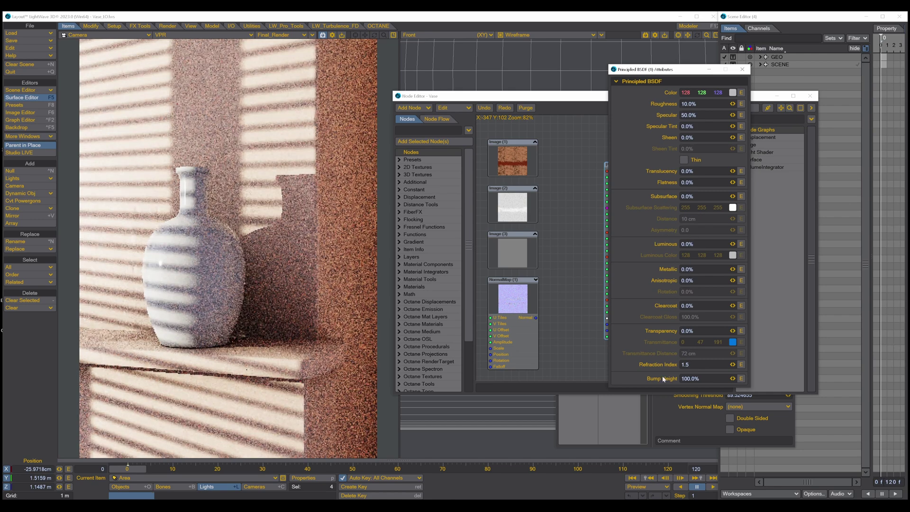
drag(662, 71, 632, 69)
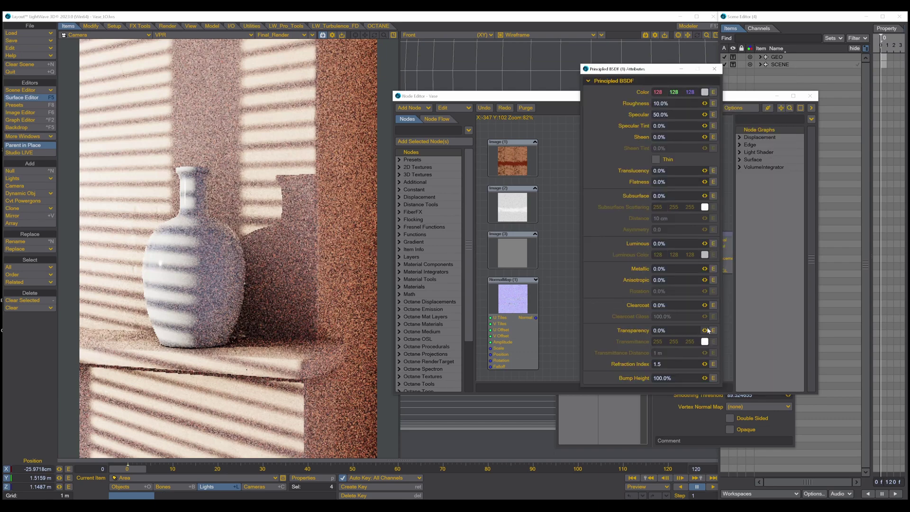
drag(704, 330, 748, 330)
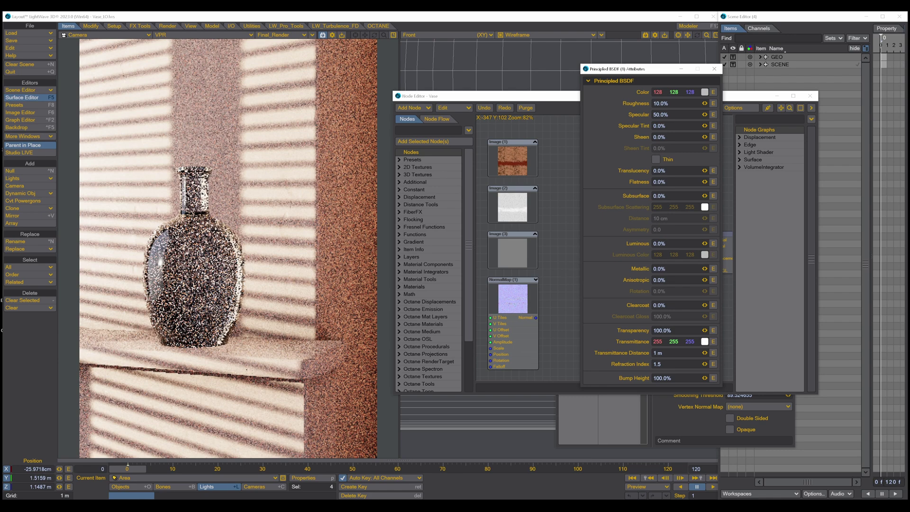
Set the glass's Transmittance colour to a blue of 0, 47, 191
click(707, 343)
click(667, 346)
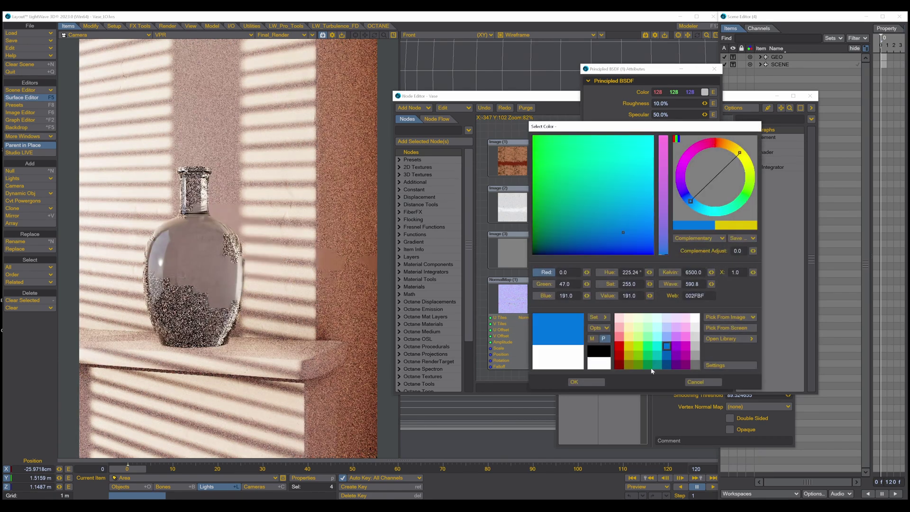
click(591, 382)
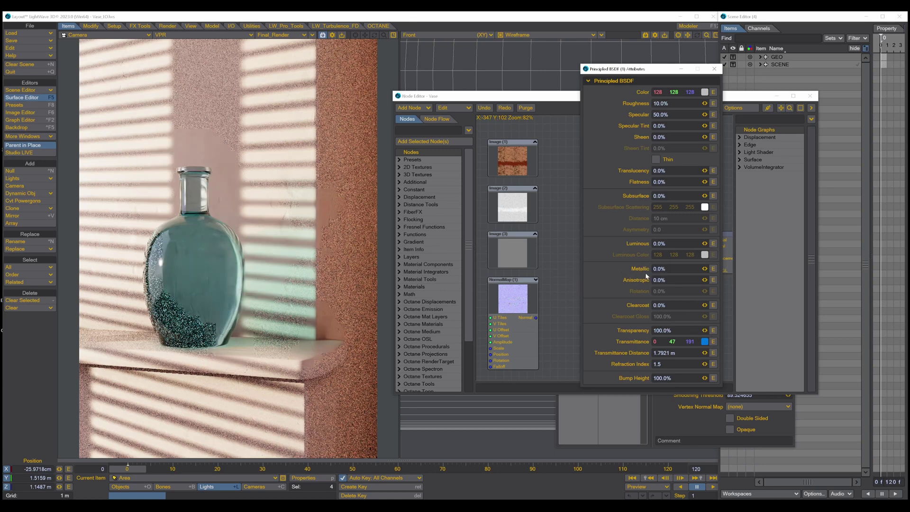
Make the vase brushed metal: Transparency 0%, Metallic 100%, Roughness 42.6%
drag(704, 330, 673, 330)
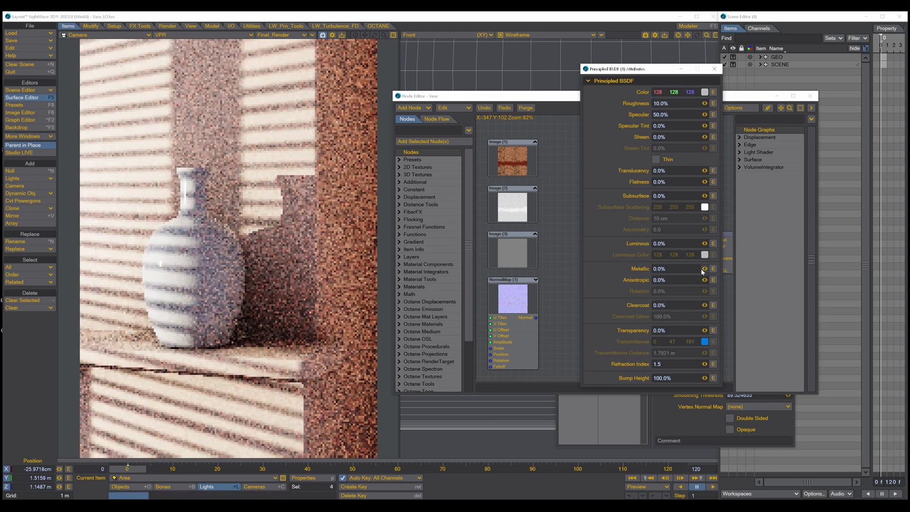
drag(703, 269, 725, 270)
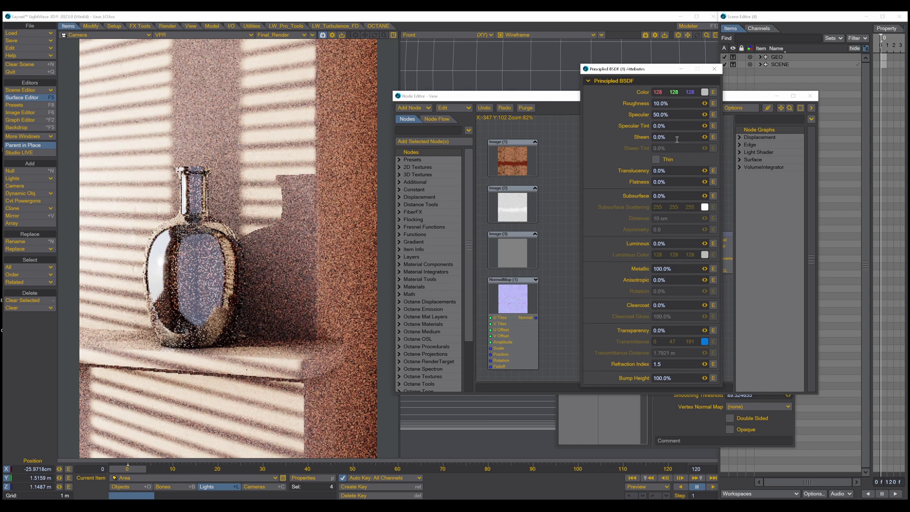
drag(705, 104, 714, 104)
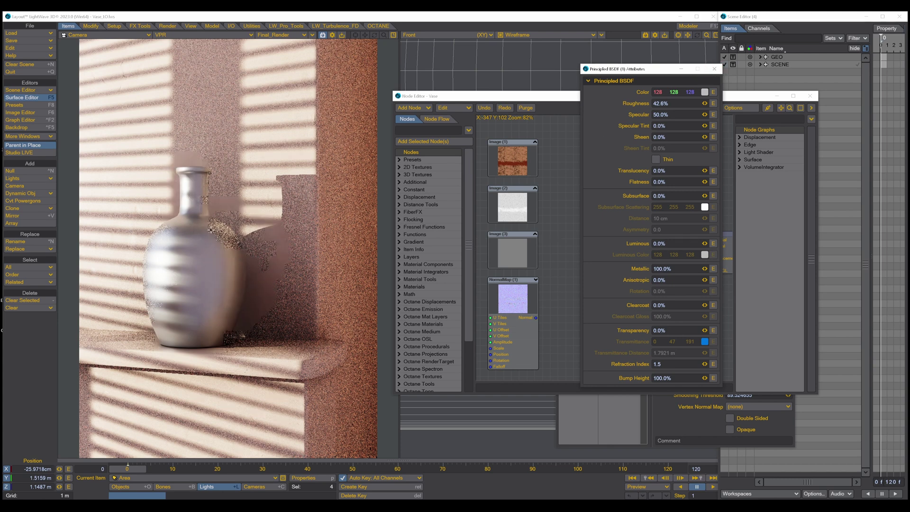
Close the BSDF attributes and feed NormalMap's Normal output back into the BSDF Normal input
click(714, 69)
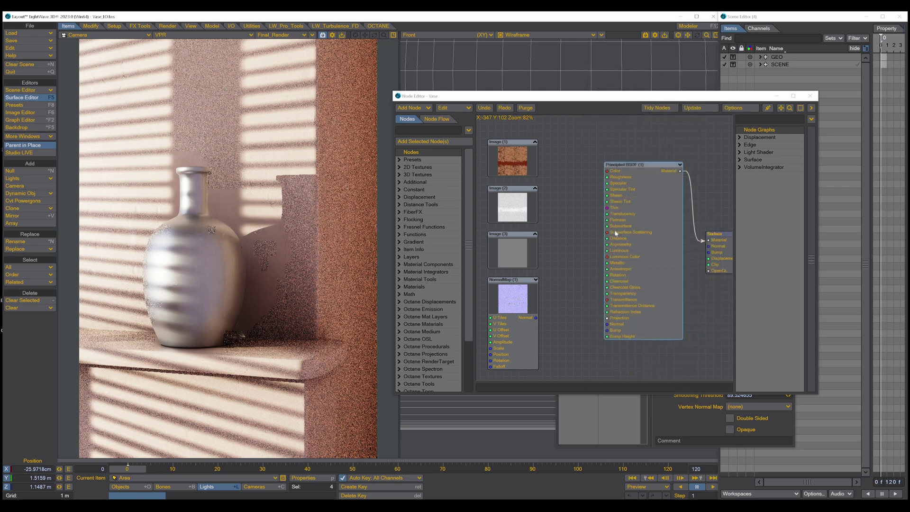
drag(538, 319, 607, 324)
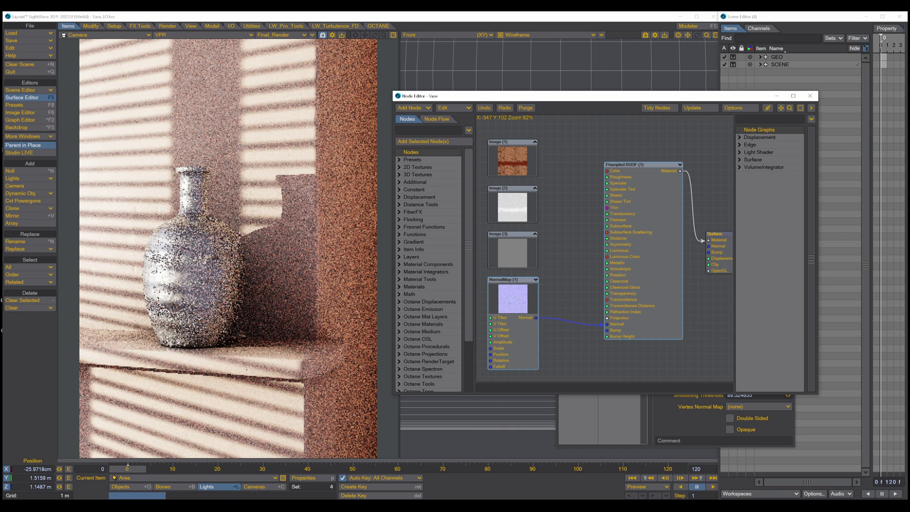
drag(670, 173, 646, 165)
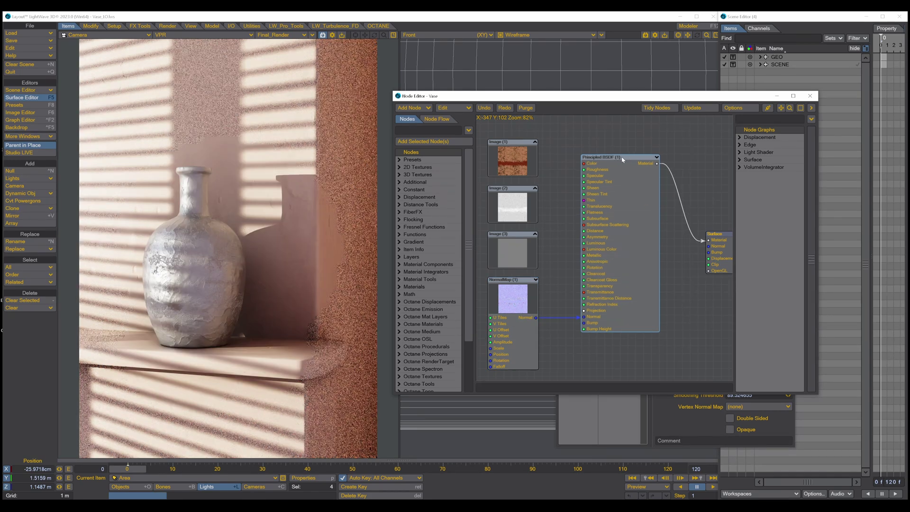